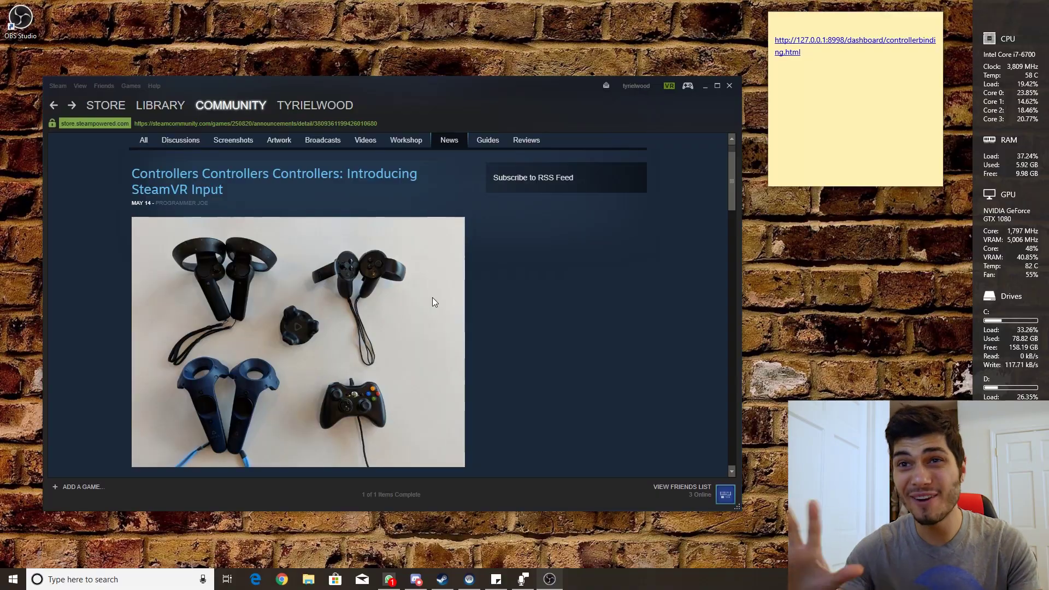
Read the opening of the SteamVR Input announcement and highlight "Steam Workshop" in the paragraph about sharing configurations.
{"action": "left_click_drag", "start_coordinate": [404, 94], "coordinate": [525, 91]}
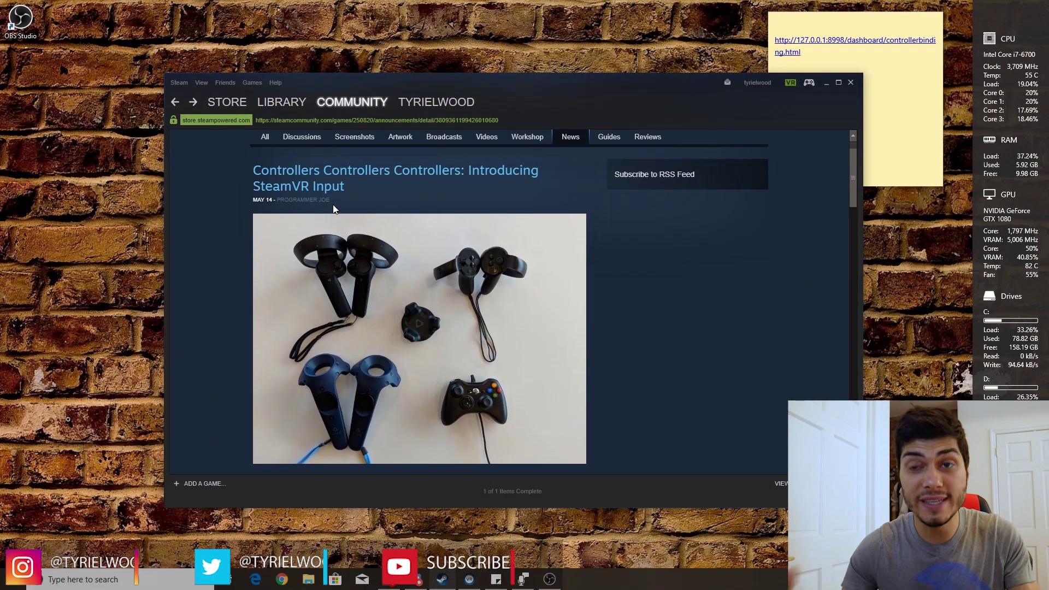
{"action": "scroll", "coordinate": [392, 317], "scroll_direction": "up", "scroll_amount": 2}
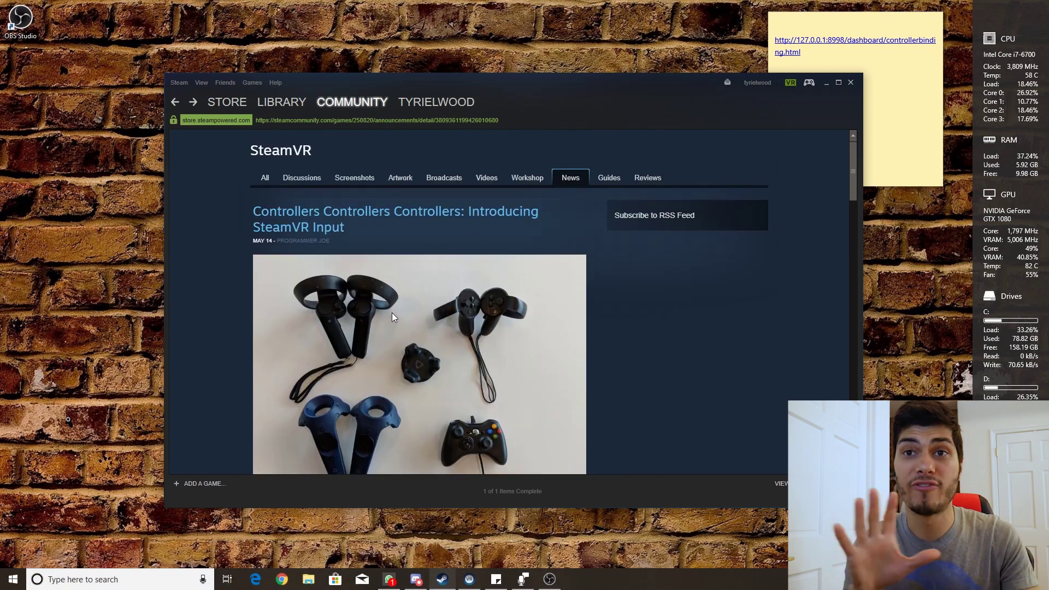
{"action": "scroll", "coordinate": [442, 219], "scroll_direction": "down", "scroll_amount": 2}
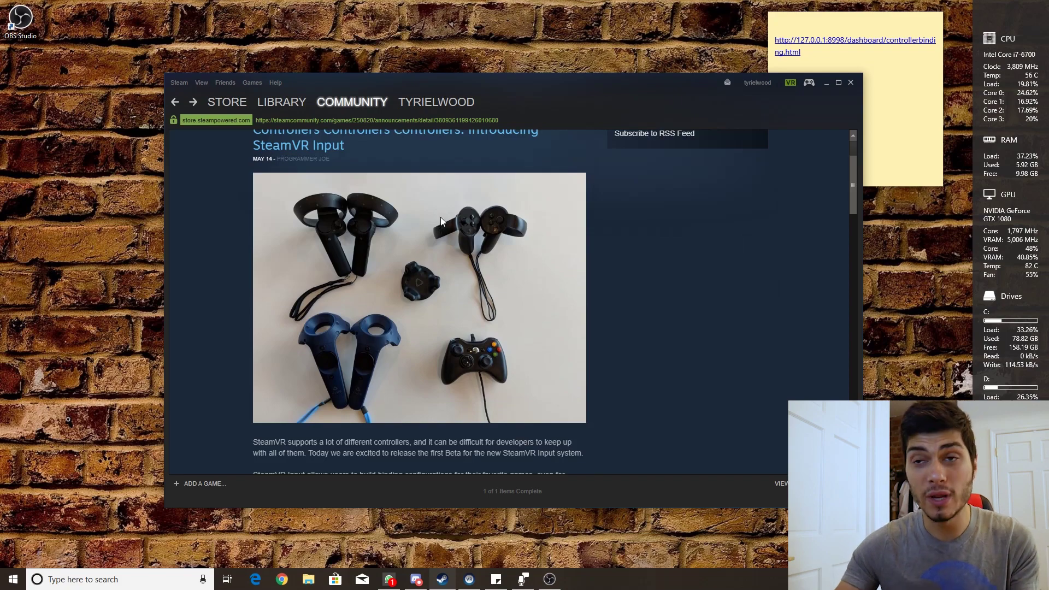
{"action": "scroll", "coordinate": [439, 218], "scroll_direction": "down", "scroll_amount": 2}
{"action": "scroll", "coordinate": [439, 220], "scroll_direction": "up", "scroll_amount": 1}
{"action": "scroll", "coordinate": [439, 220], "scroll_direction": "up", "scroll_amount": 1}
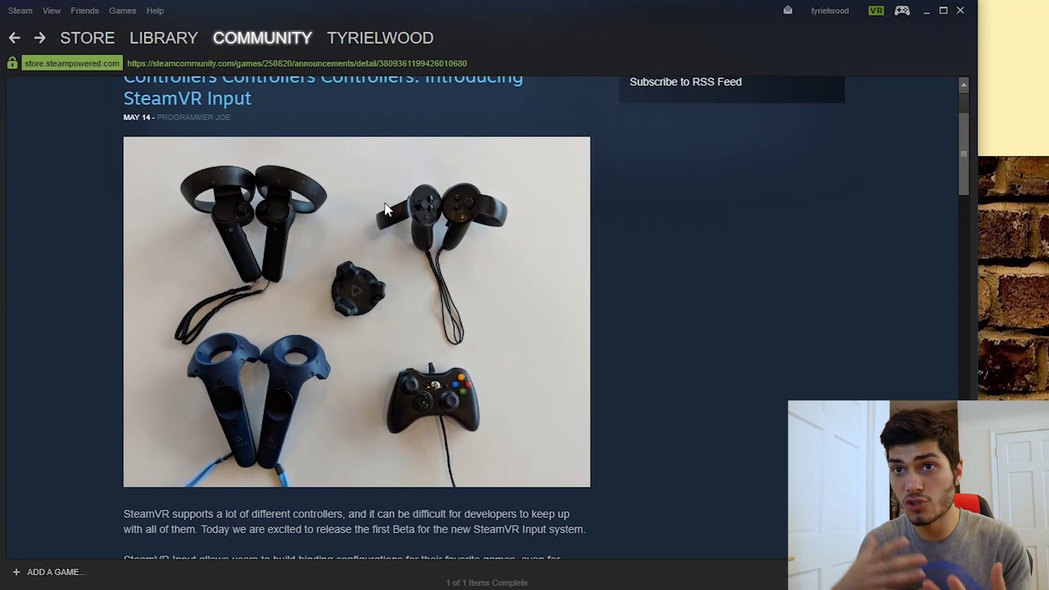
{"action": "scroll", "coordinate": [352, 222], "scroll_direction": "down", "scroll_amount": 5}
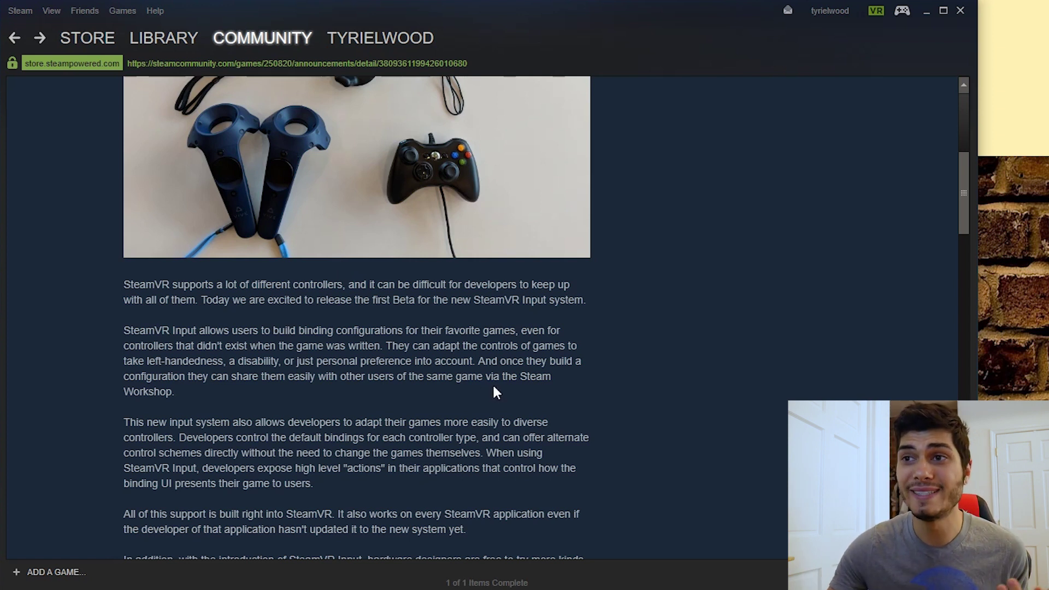
{"action": "left_click_drag", "start_coordinate": [520, 376], "coordinate": [269, 414]}
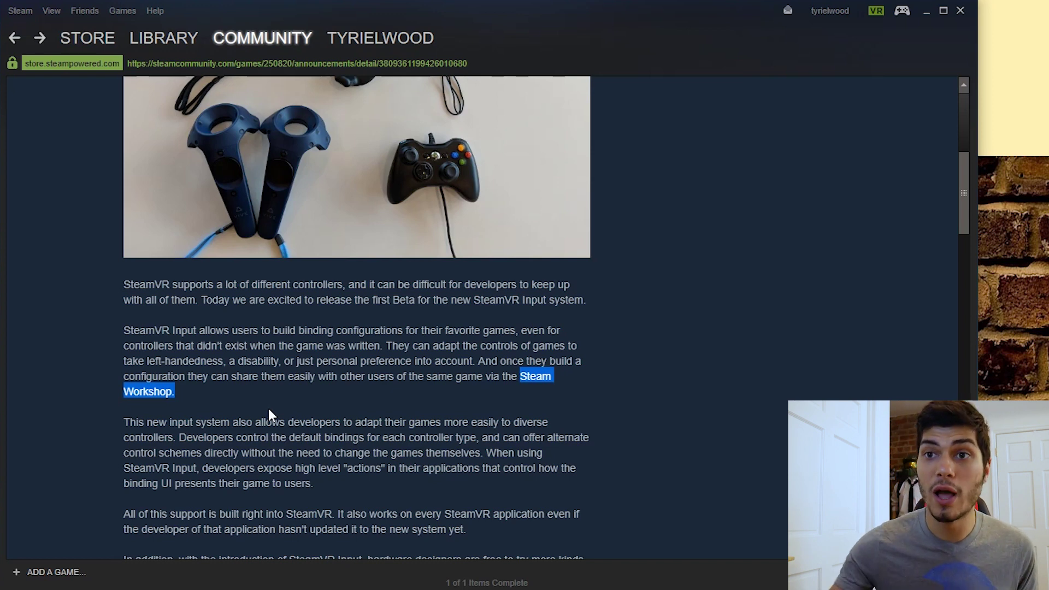
Read on to the Vive controller bindings picture and highlight the words about the UI being available in-headset.
{"action": "scroll", "coordinate": [268, 408], "scroll_direction": "down", "scroll_amount": 1}
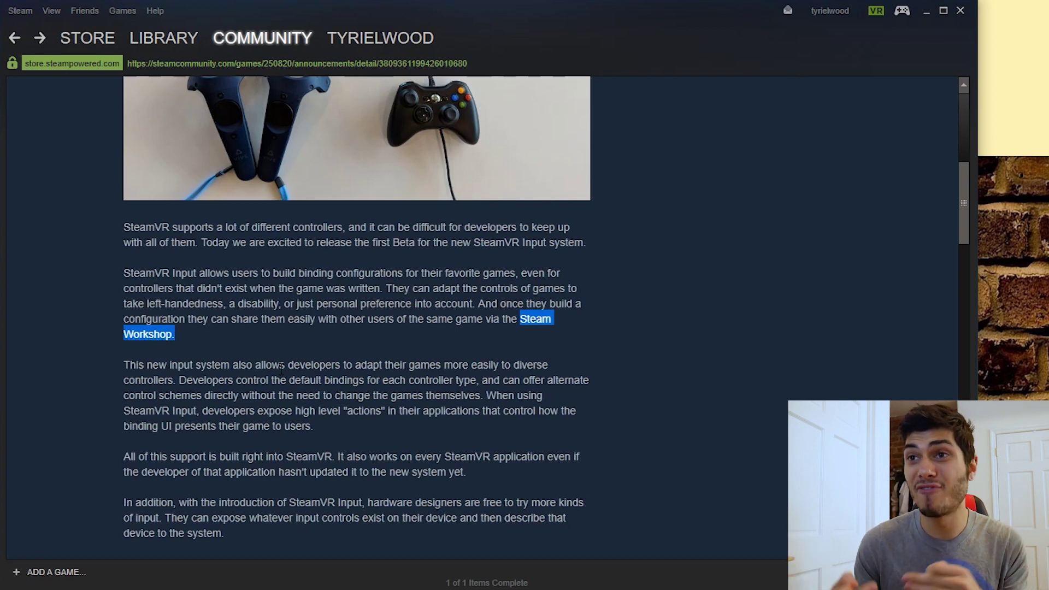
{"action": "scroll", "coordinate": [302, 350], "scroll_direction": "down", "scroll_amount": 2}
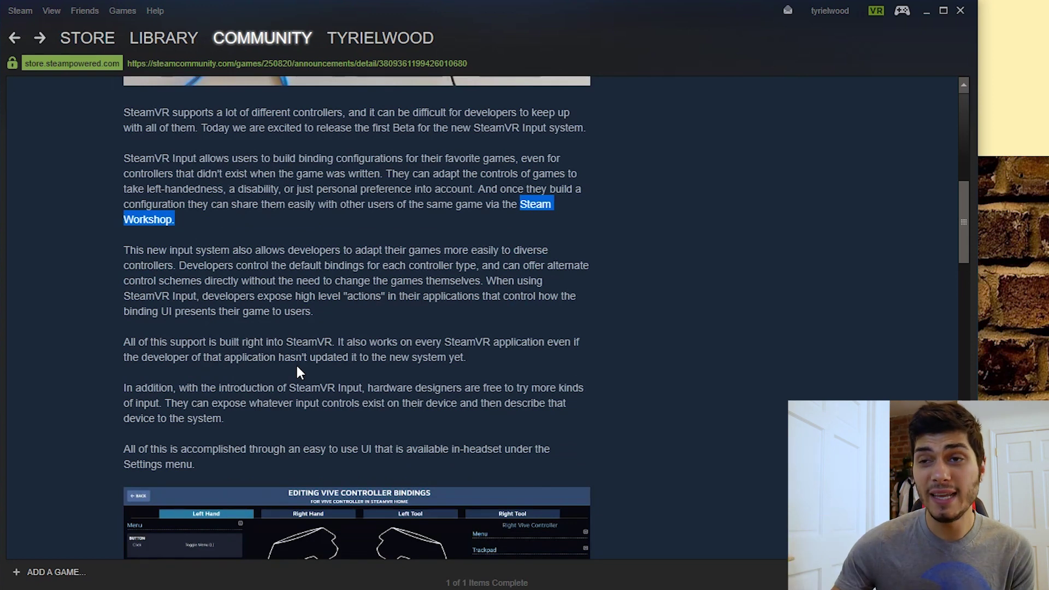
{"action": "scroll", "coordinate": [300, 365], "scroll_direction": "down", "scroll_amount": 4}
{"action": "scroll", "coordinate": [313, 259], "scroll_direction": "up", "scroll_amount": 2}
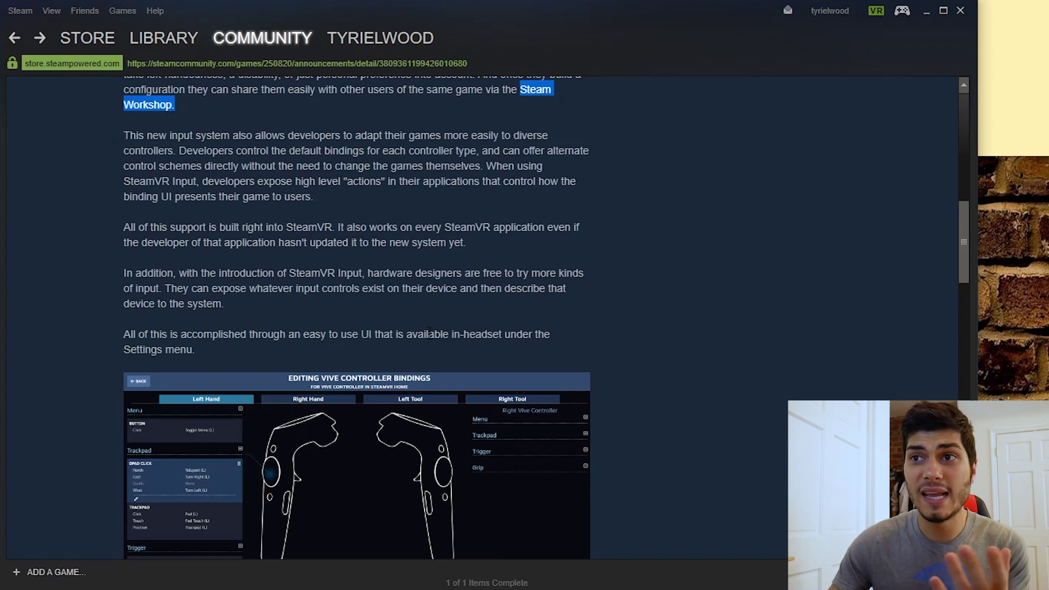
{"action": "left_click_drag", "start_coordinate": [418, 333], "coordinate": [511, 336]}
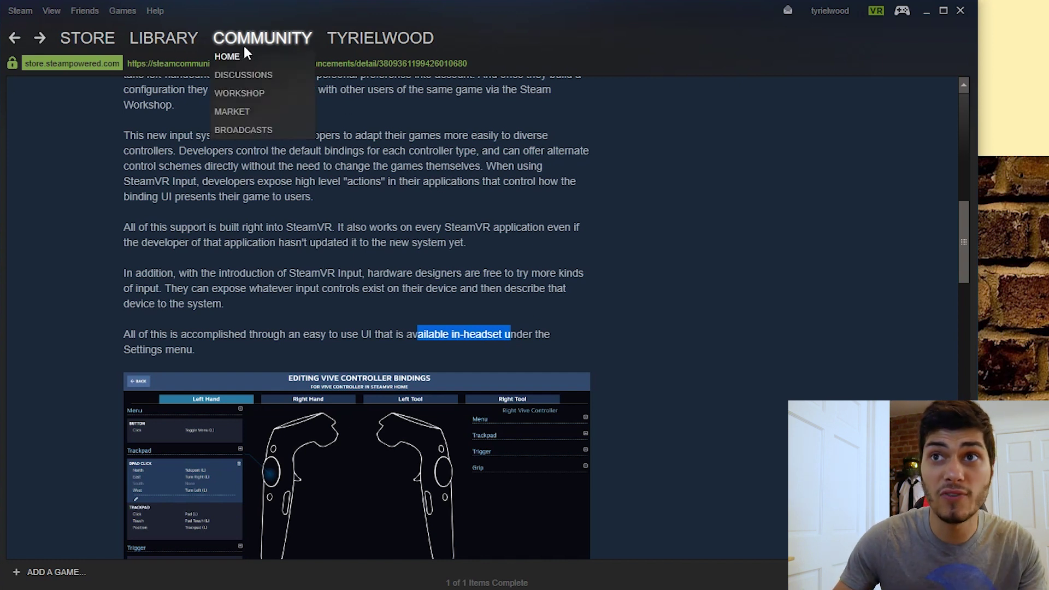
Find SteamVR [beta] among the library's tools and open its properties.
{"action": "mouse_move", "coordinate": [177, 38]}
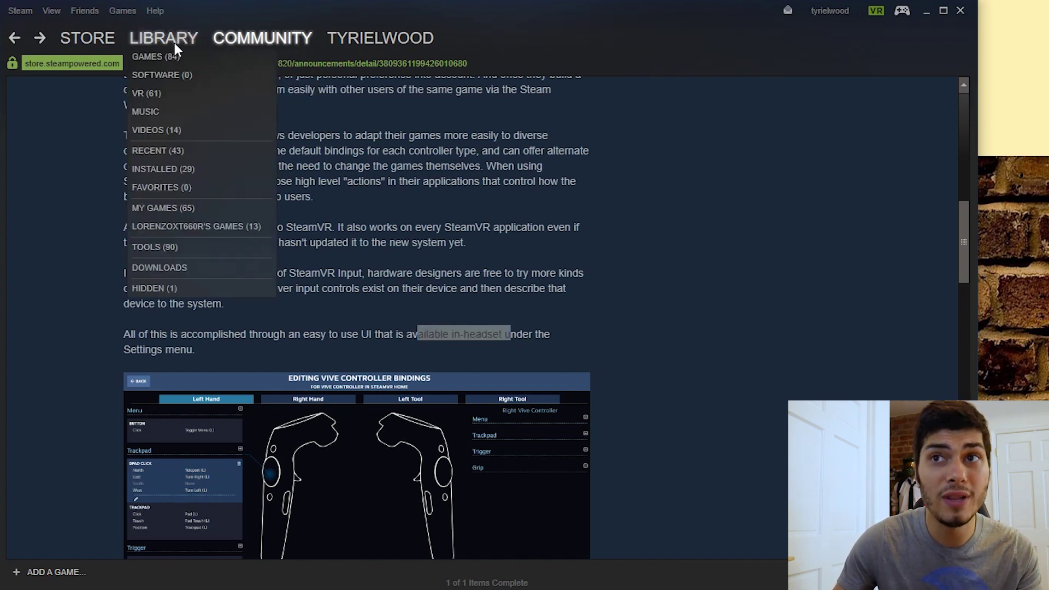
{"action": "left_click", "coordinate": [183, 247]}
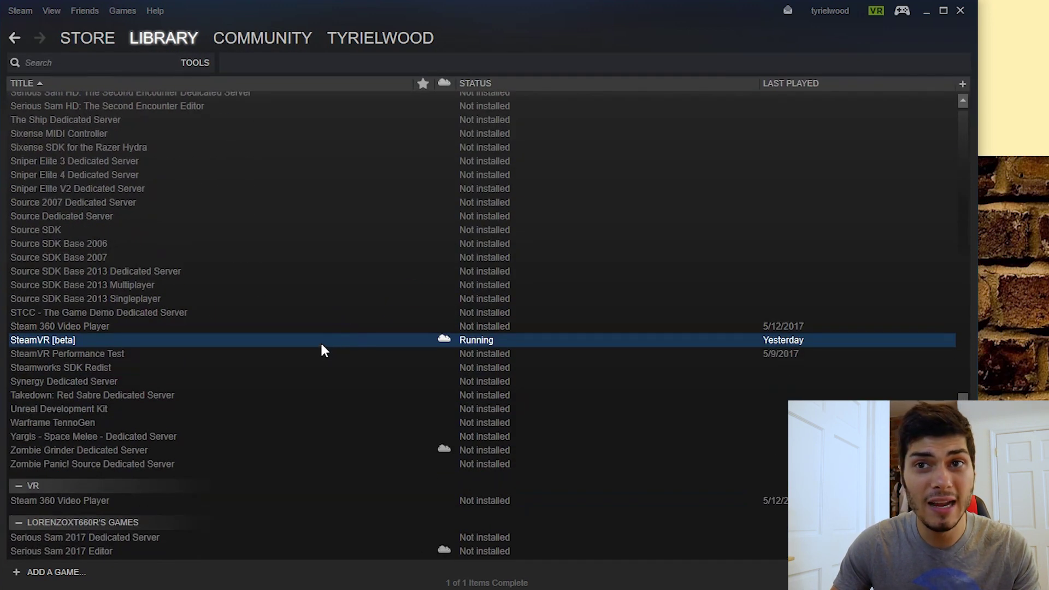
{"action": "right_click", "coordinate": [320, 341]}
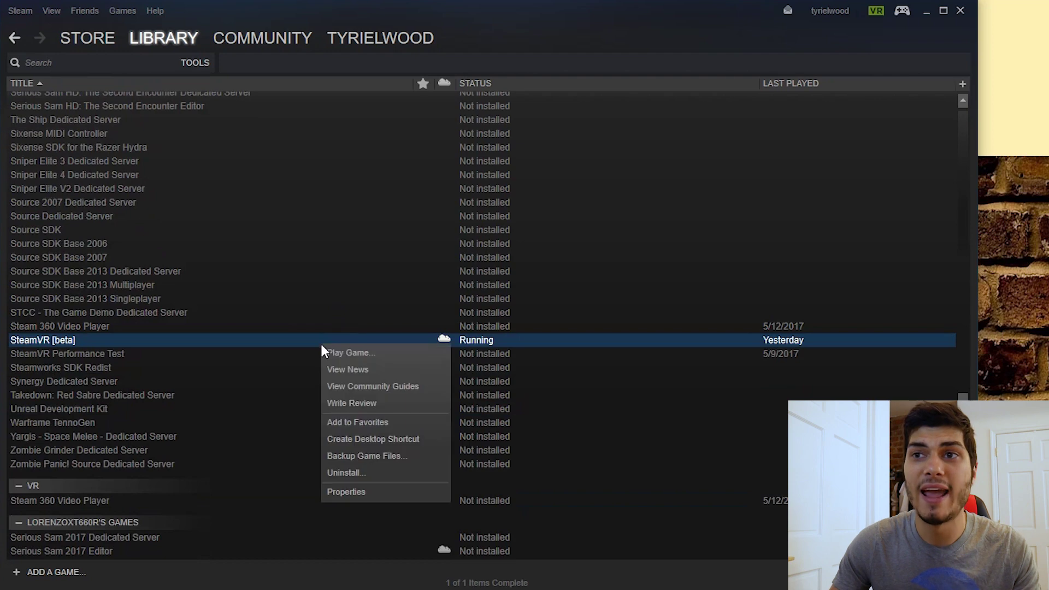
{"action": "left_click", "coordinate": [383, 496]}
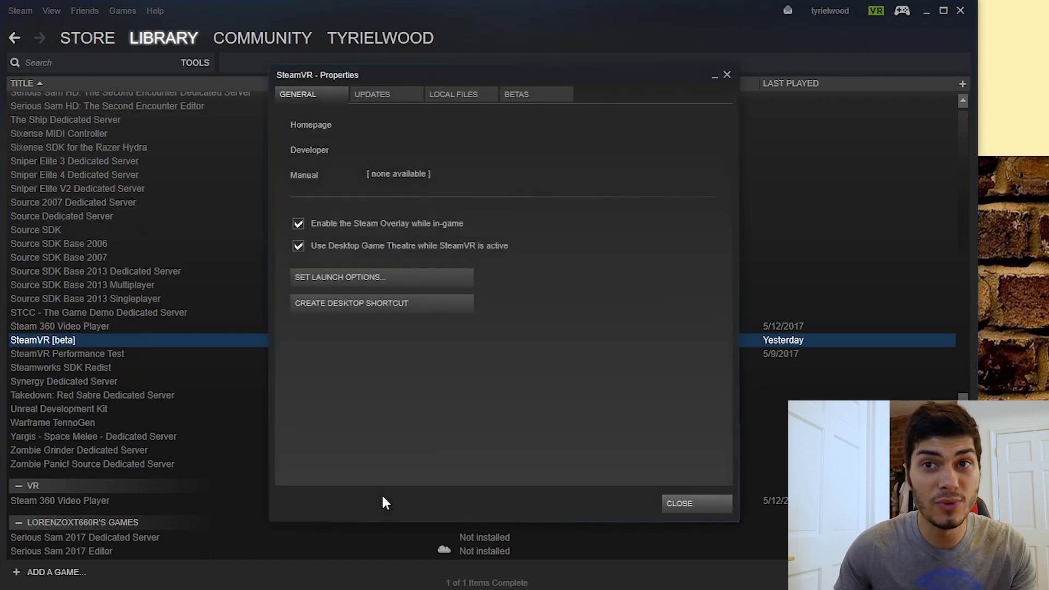
Check SteamVR's beta opt-in choices, keep "beta - SteamVR Beta Update" selected, and close the properties.
{"action": "left_click", "coordinate": [546, 95]}
{"action": "left_click", "coordinate": [445, 146]}
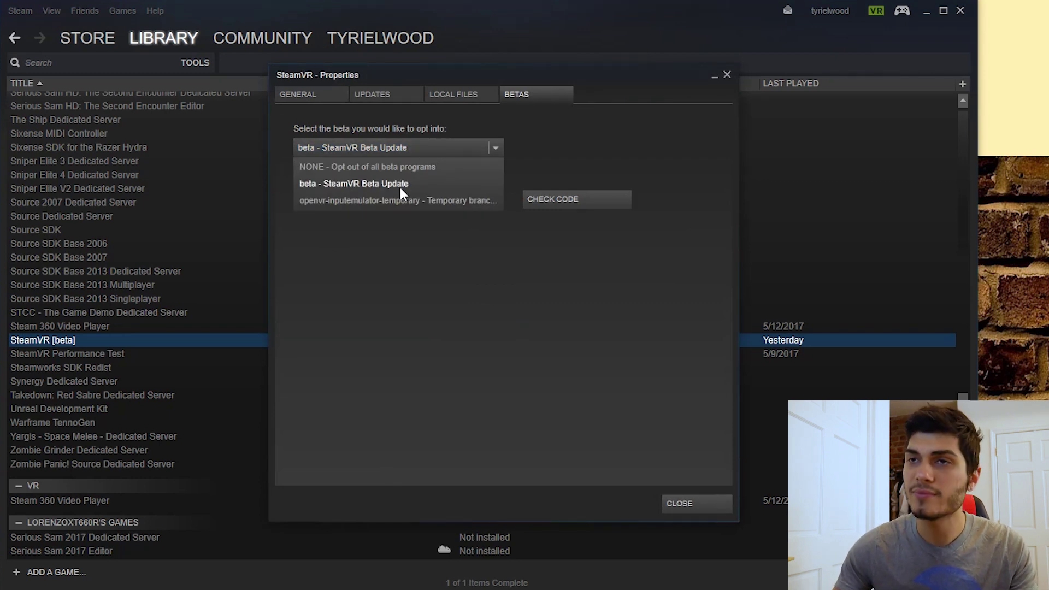
{"action": "left_click", "coordinate": [379, 316]}
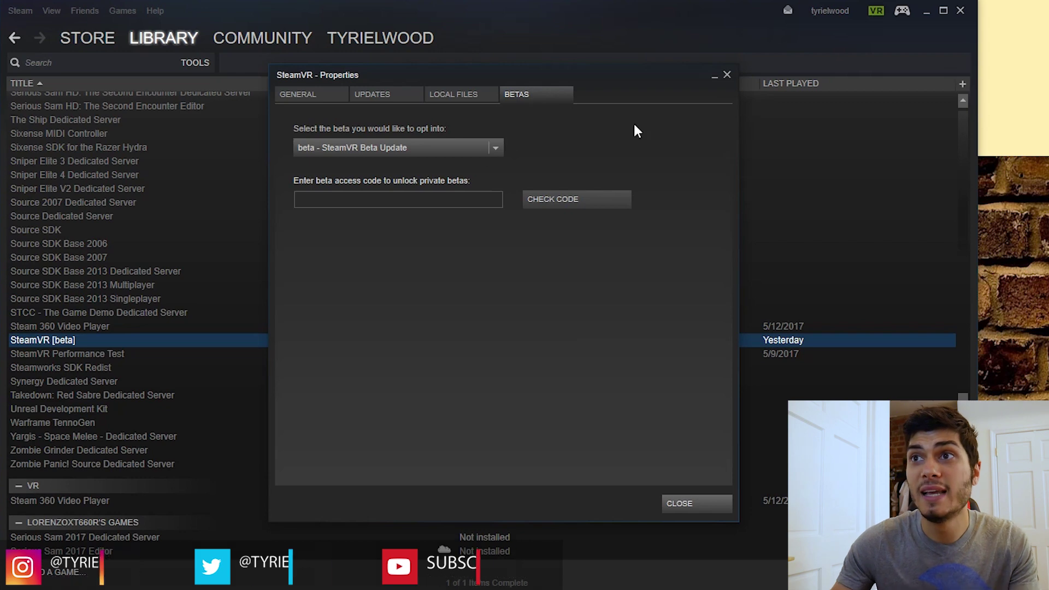
{"action": "left_click", "coordinate": [686, 503]}
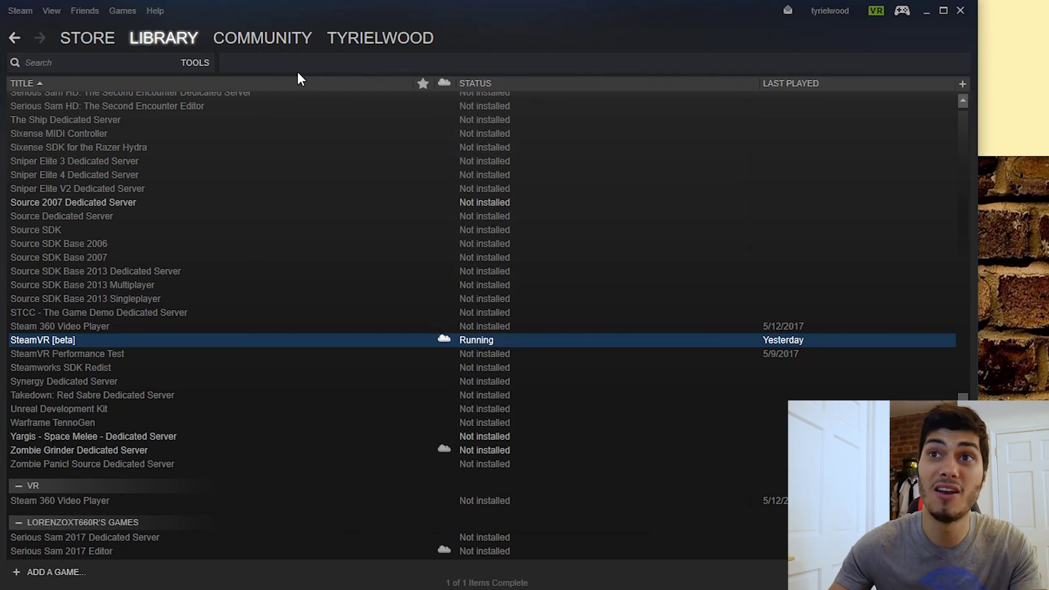
View the in-headset binding editor in the Headset Mirror, close the mirror, and move the Steam window clear of the sticky note.
{"action": "mouse_move", "coordinate": [127, 34]}
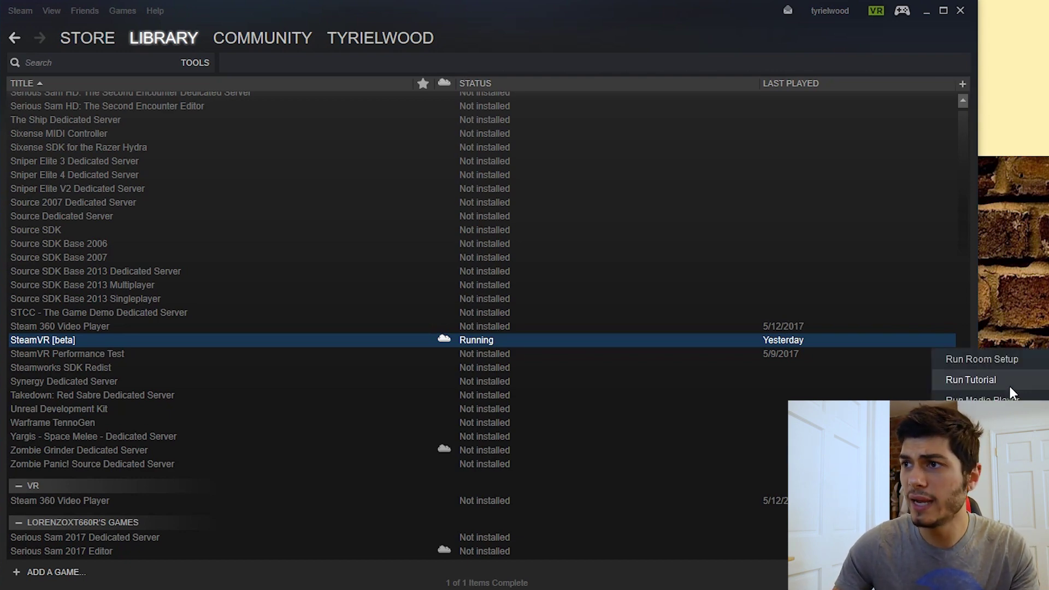
{"action": "left_click", "coordinate": [1018, 396]}
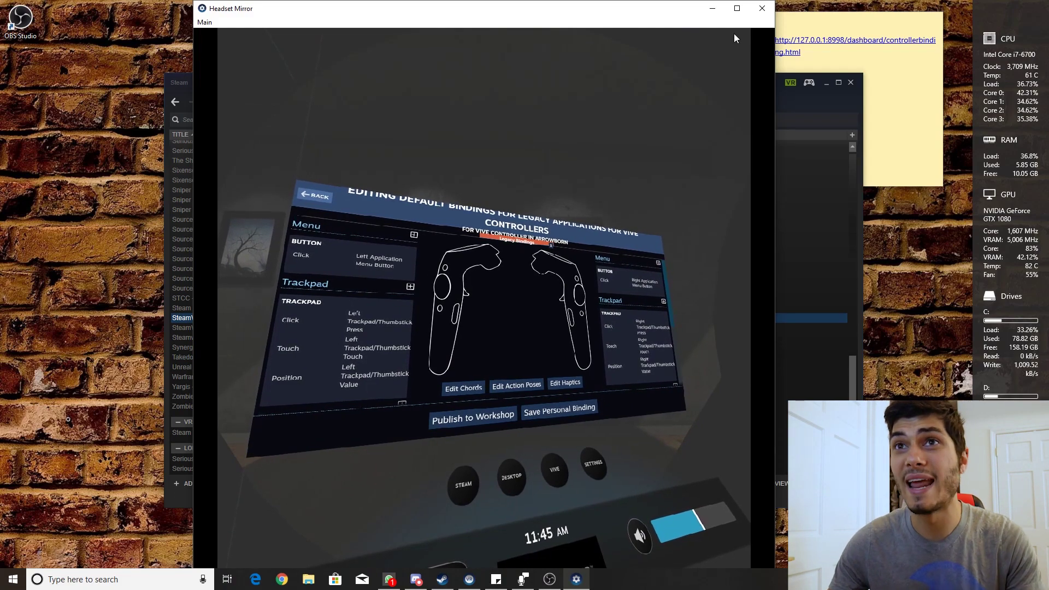
{"action": "left_click", "coordinate": [762, 9]}
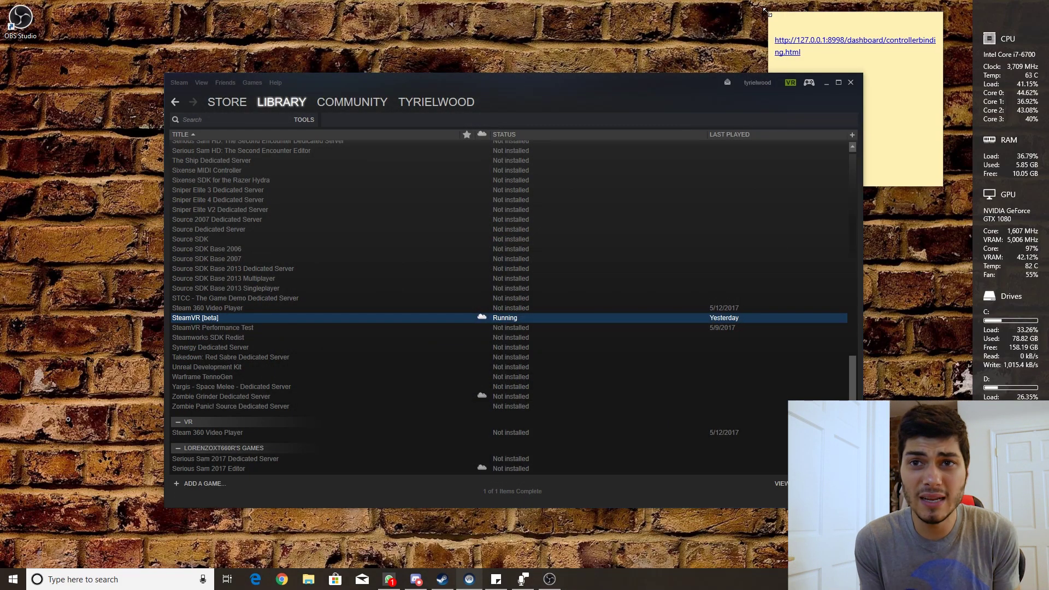
{"action": "left_click_drag", "start_coordinate": [634, 82], "coordinate": [555, 104]}
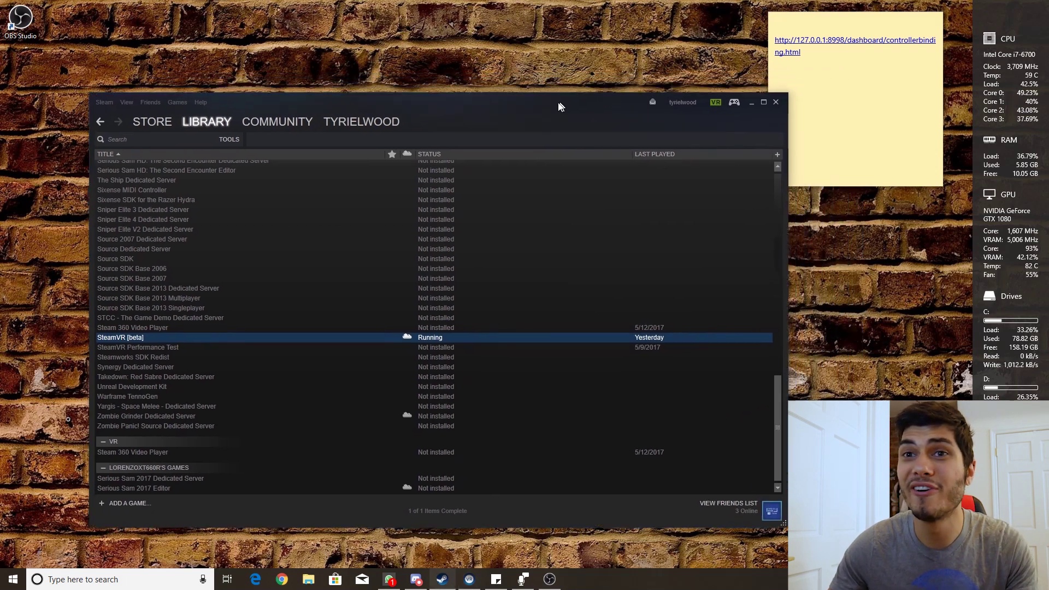
{"action": "left_click", "coordinate": [790, 35]}
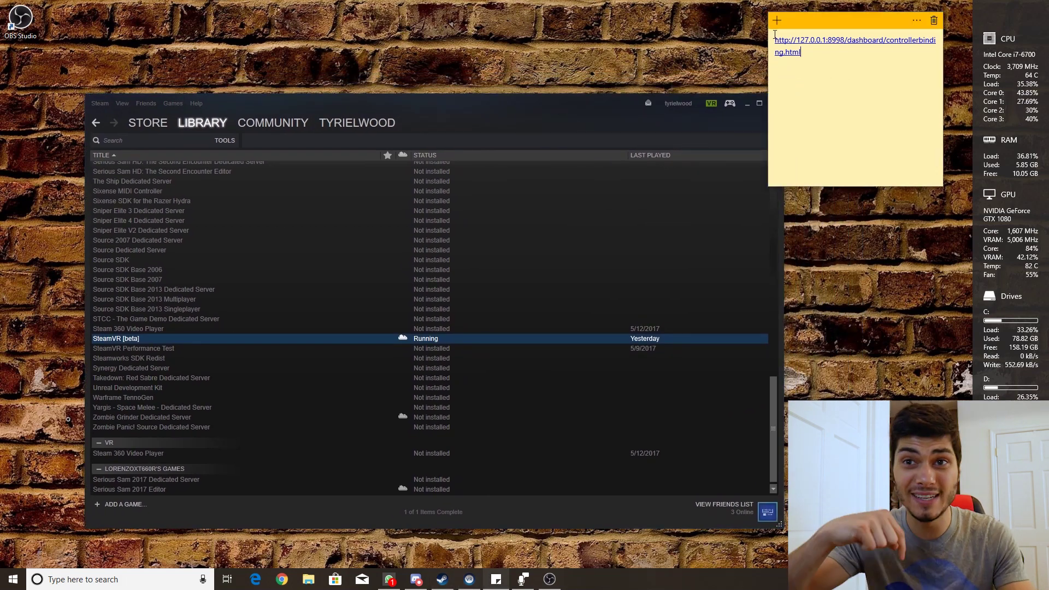
{"action": "left_click_drag", "start_coordinate": [823, 69], "coordinate": [764, 38]}
{"action": "key", "text": "ctrl+c"}
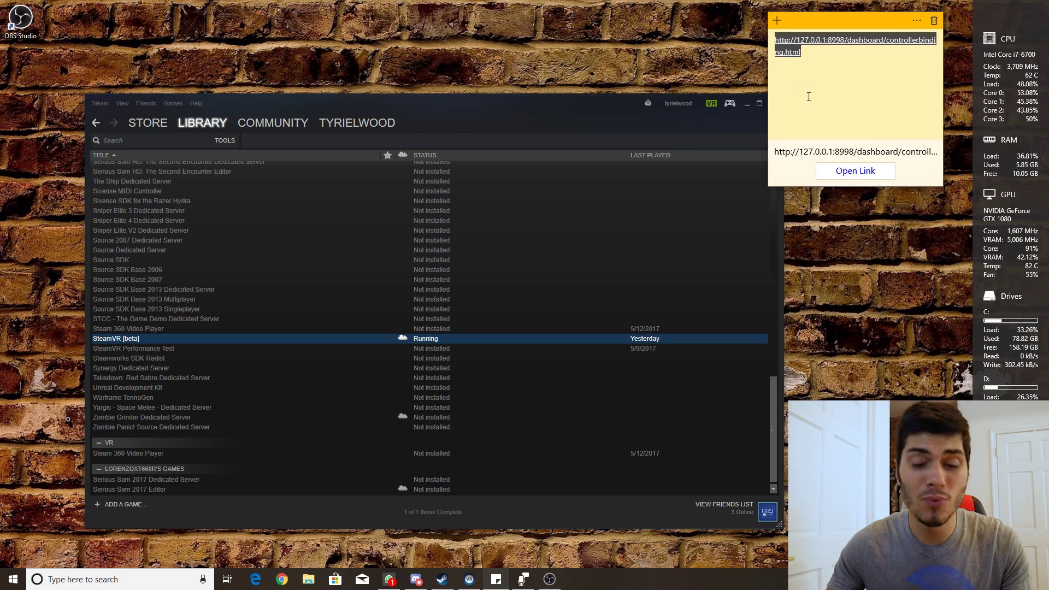
{"action": "left_click", "coordinate": [281, 579]}
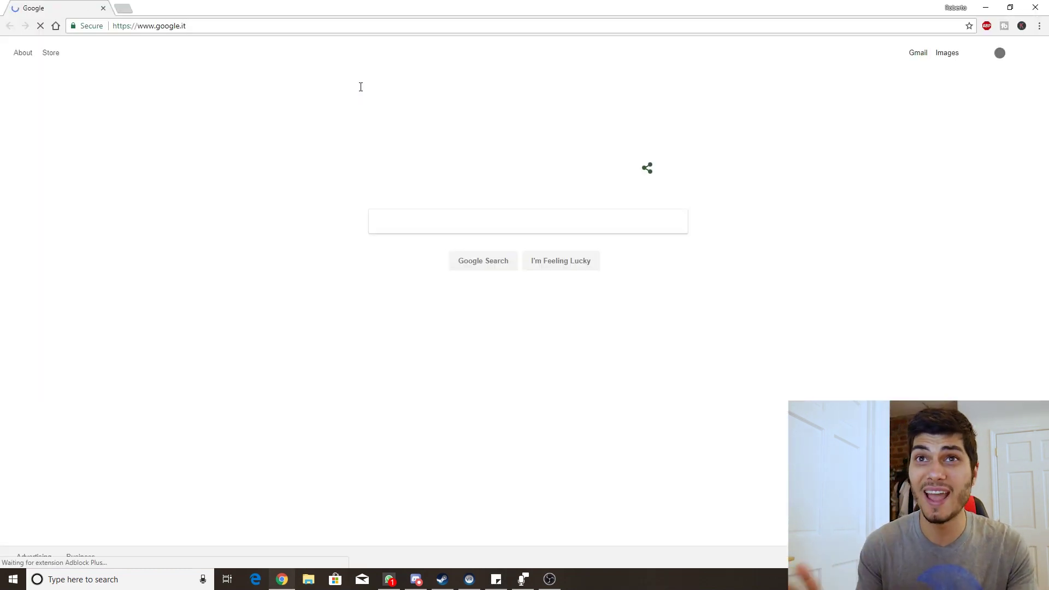
{"action": "left_click", "coordinate": [257, 28]}
{"action": "key", "text": "ctrl+v"}
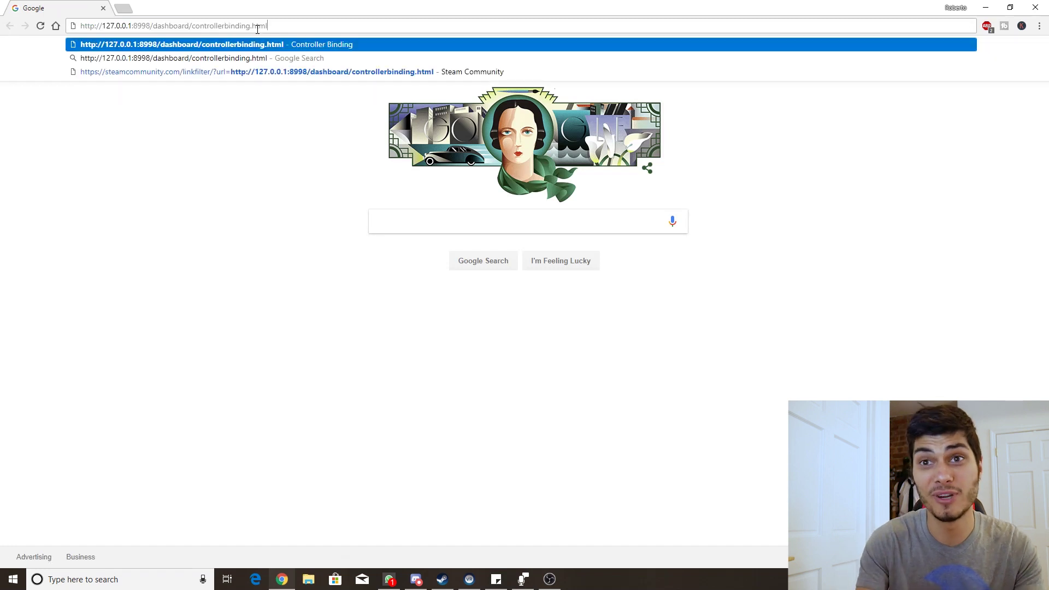
{"action": "key", "text": "Return"}
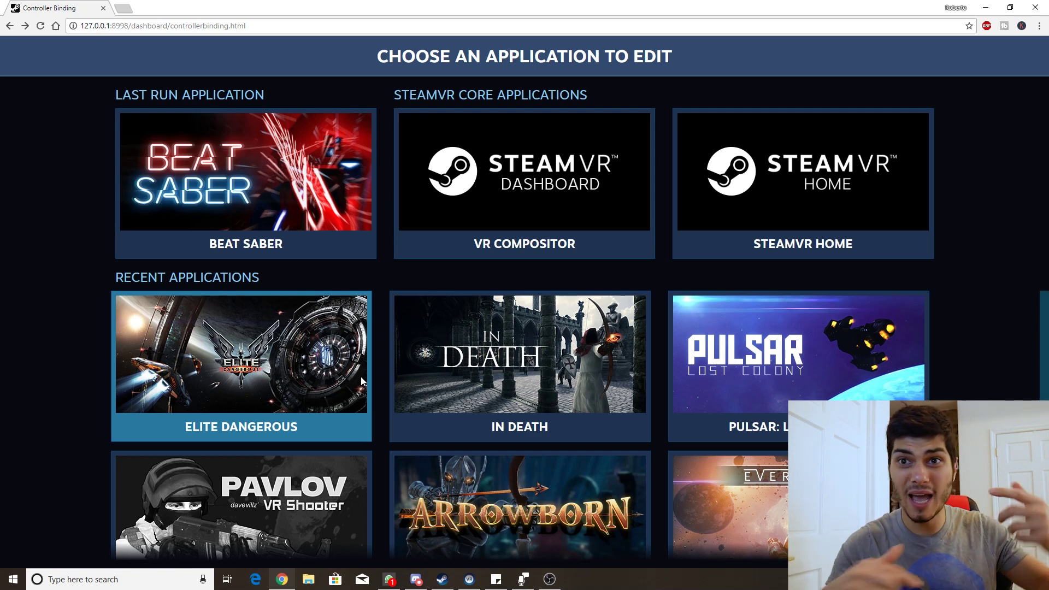
Bring up the SteamVR window and move it aside, and choose Pavlov VR as the application to edit.
{"action": "left_click", "coordinate": [469, 579]}
{"action": "left_click_drag", "start_coordinate": [719, 454], "coordinate": [559, 382]}
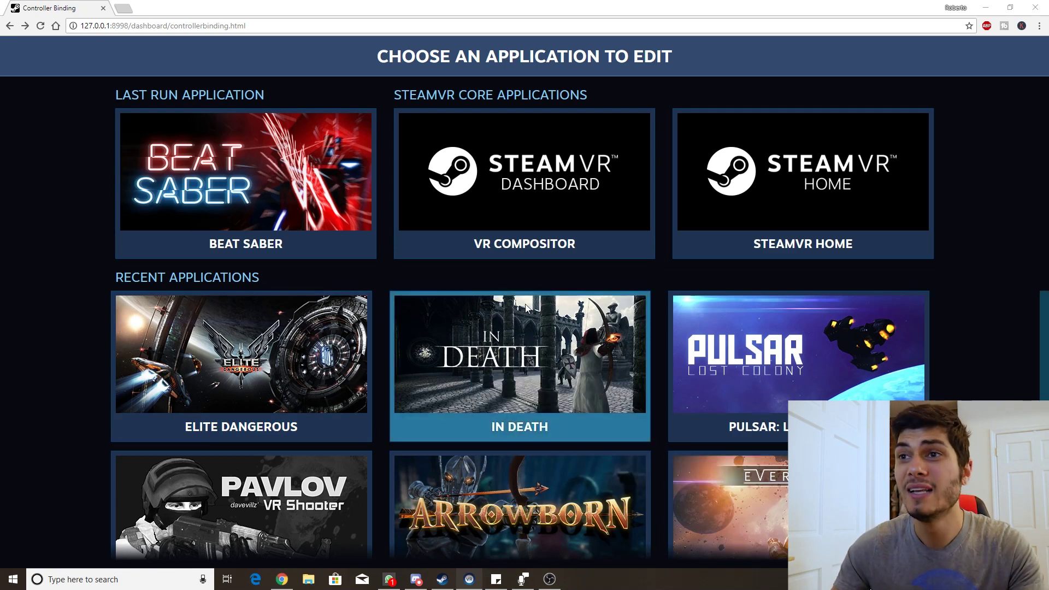
{"action": "left_click", "coordinate": [310, 513]}
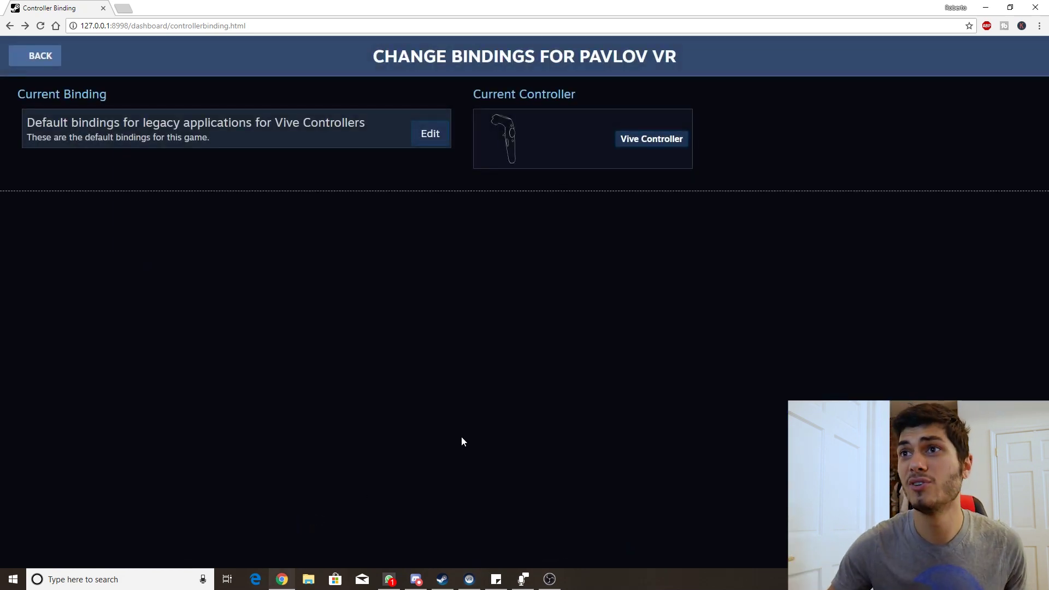
Select Vive Controller as the current controller for Pavlov VR and open its default legacy bindings for editing.
{"action": "left_click", "coordinate": [636, 138]}
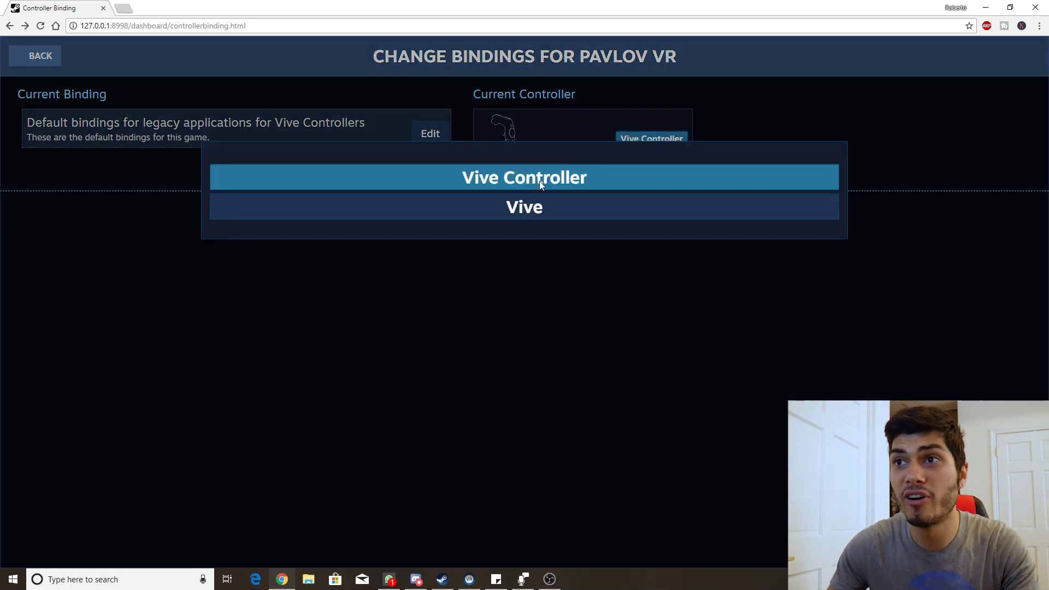
{"action": "left_click", "coordinate": [508, 175]}
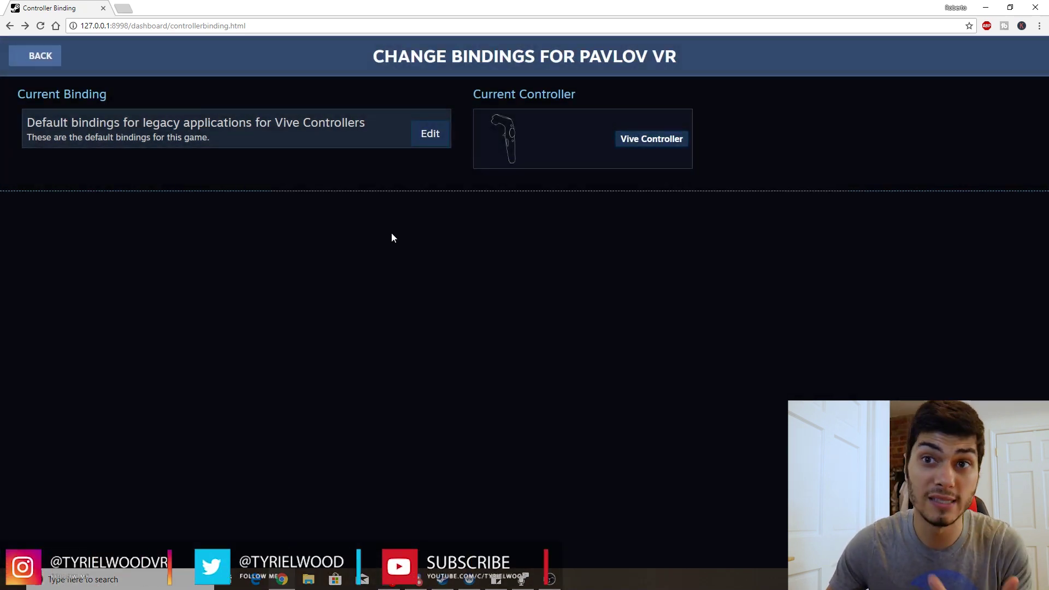
{"action": "left_click", "coordinate": [443, 134]}
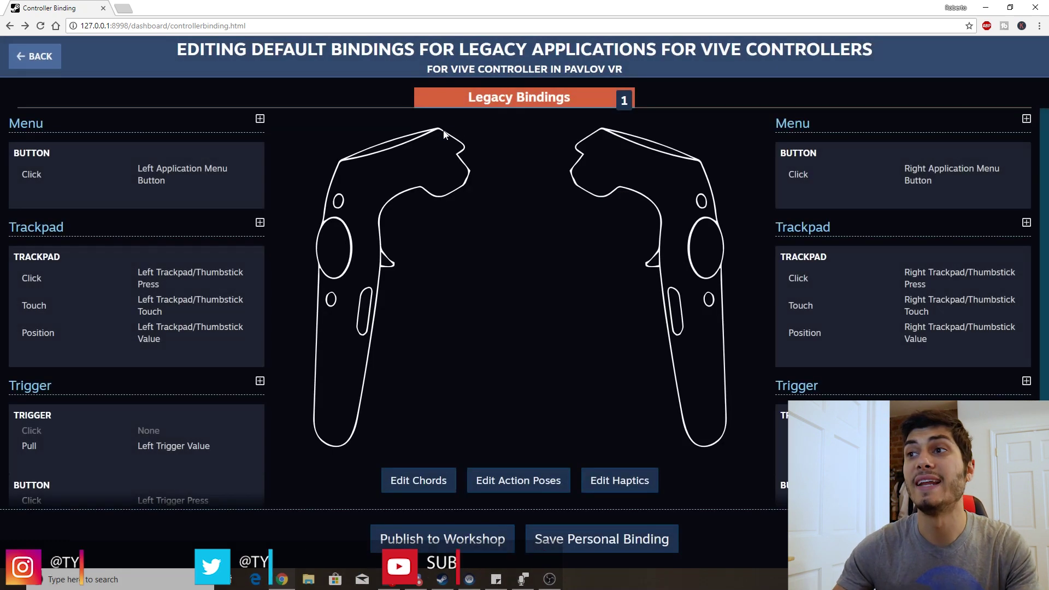